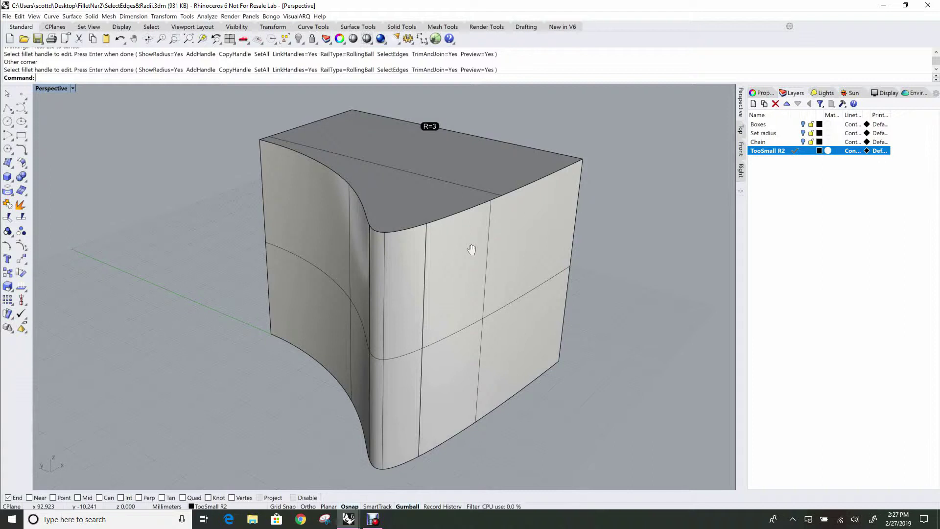
# Step: Preview an edge fillet with radius 3 on the tangent chain of edges along the block's curved top front
pyautogui.moveTo(481, 254)
pyautogui.mouseDown(button='right')
pyautogui.moveTo(481, 266)
pyautogui.moveTo(490, 235)
pyautogui.moveTo(488, 250)
pyautogui.mouseUp(button='right')
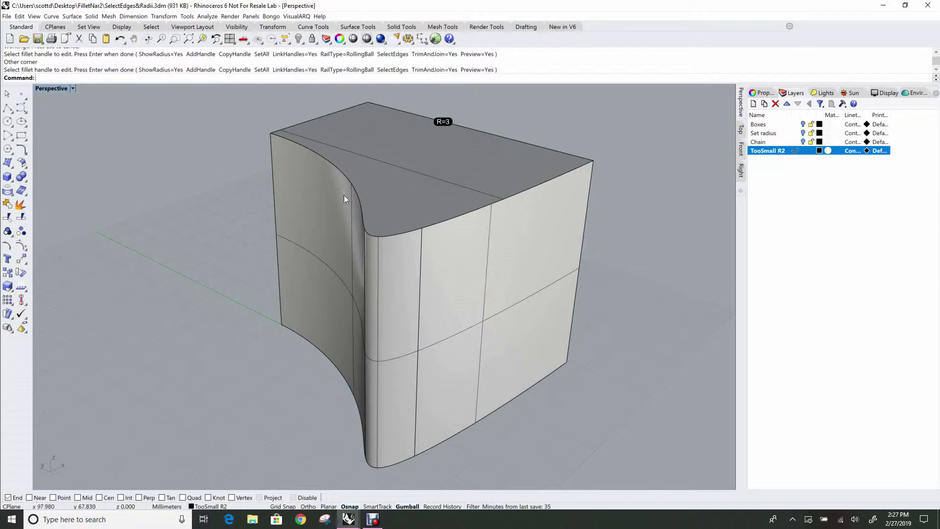
pyautogui.rightClick(653, 63)
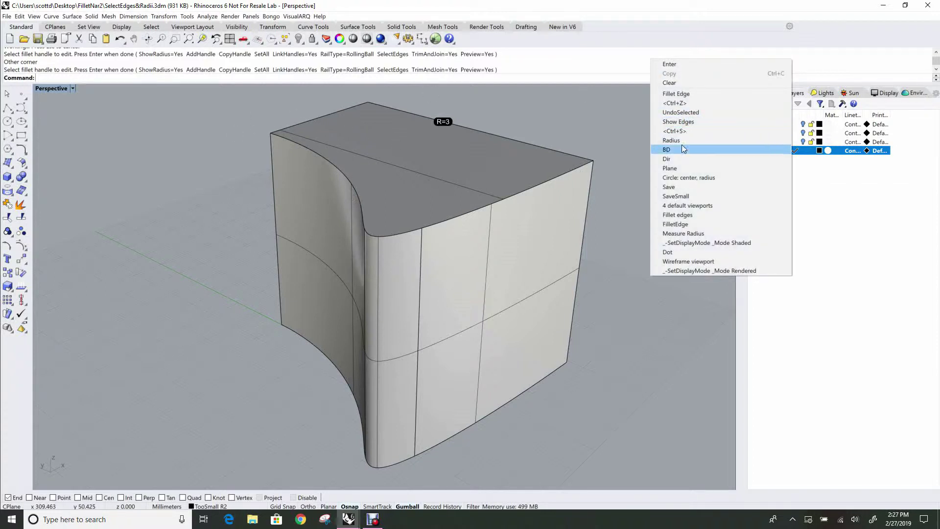
pyautogui.click(686, 94)
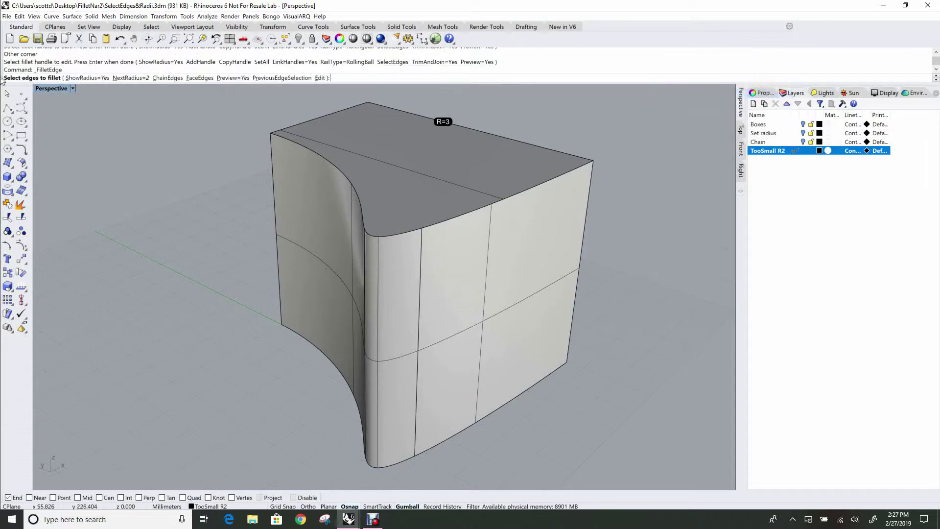
pyautogui.click(132, 77)
pyautogui.write('3')
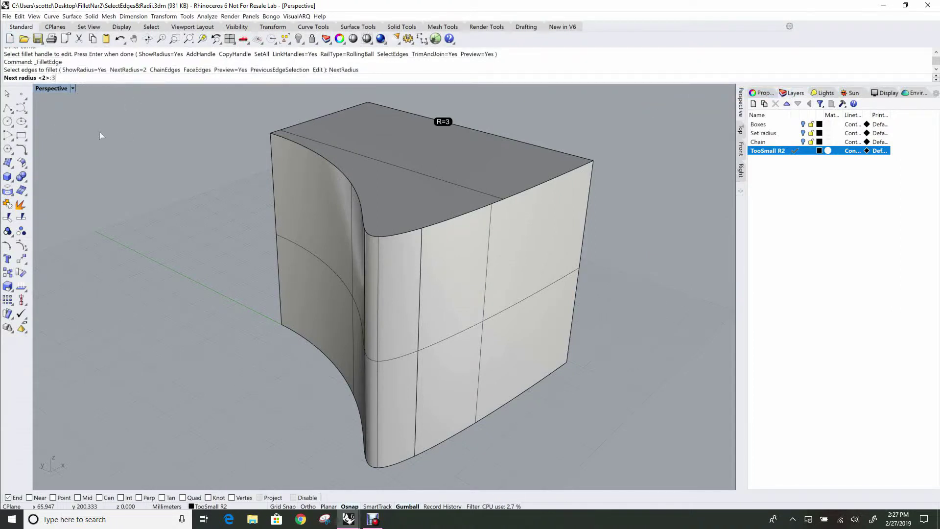
pyautogui.press('Return')
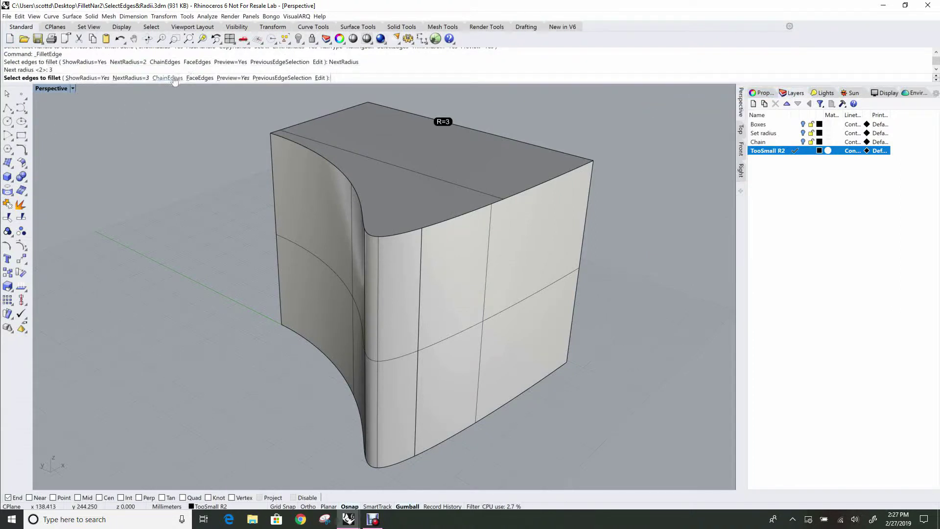
pyautogui.click(168, 77)
pyautogui.click(549, 181)
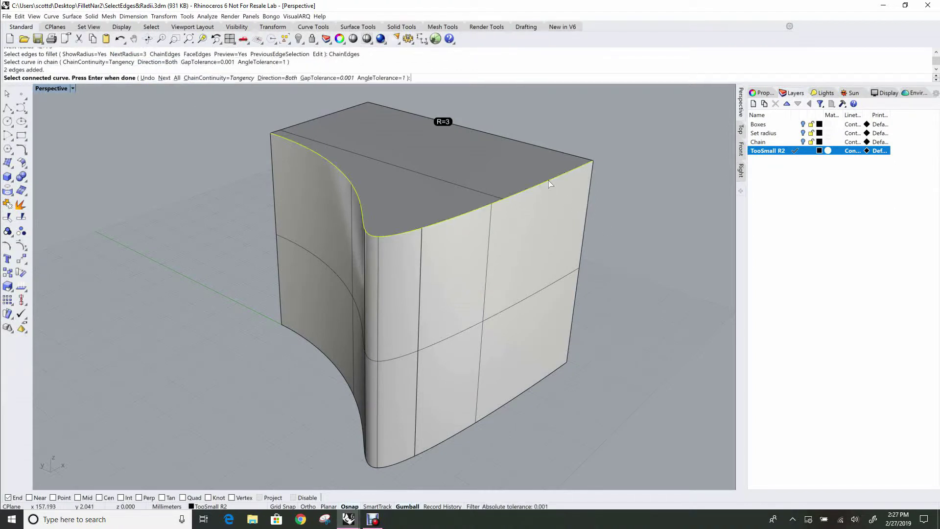
pyautogui.moveTo(352, 245); pyautogui.dragTo(392, 305, button='right')
pyautogui.rightClick(392, 301)
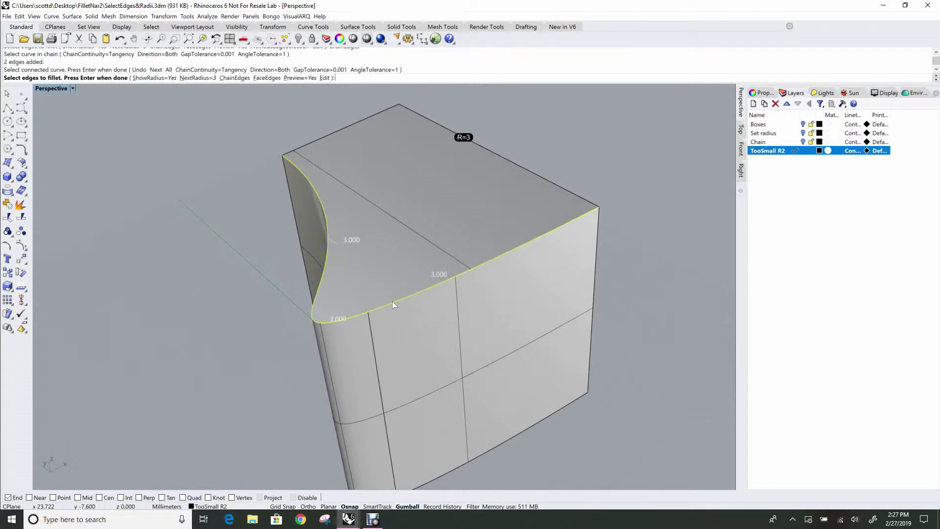
pyautogui.rightClick(393, 301)
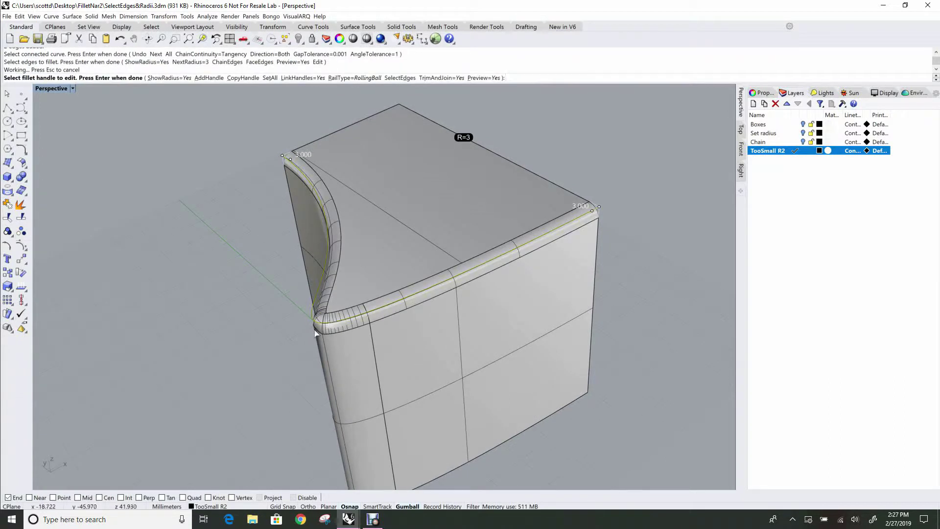
# Step: Examine the fillet preview up close around the tight front corner, and finish the fillet command
pyautogui.scroll(1, 315, 333)
pyautogui.scroll(1, 315, 333)
pyautogui.scroll(1, 319, 330)
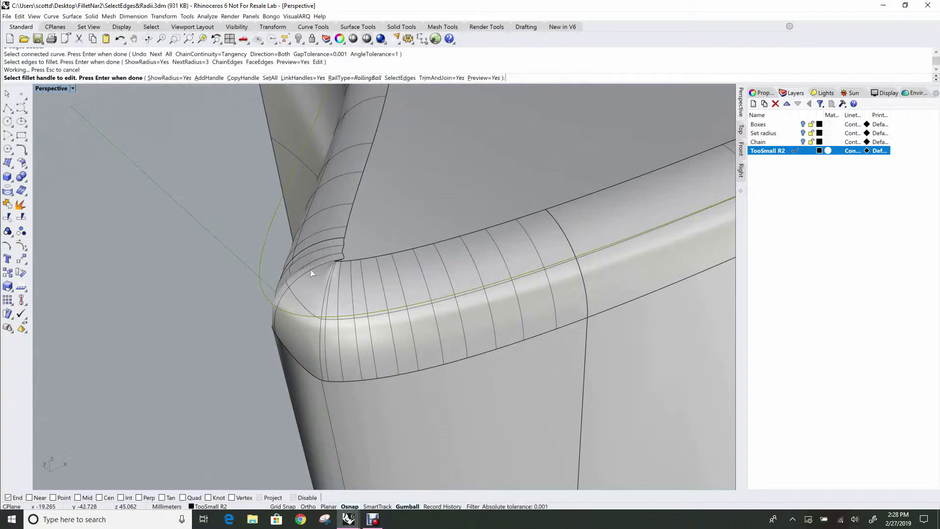
pyautogui.scroll(-3, 242, 239)
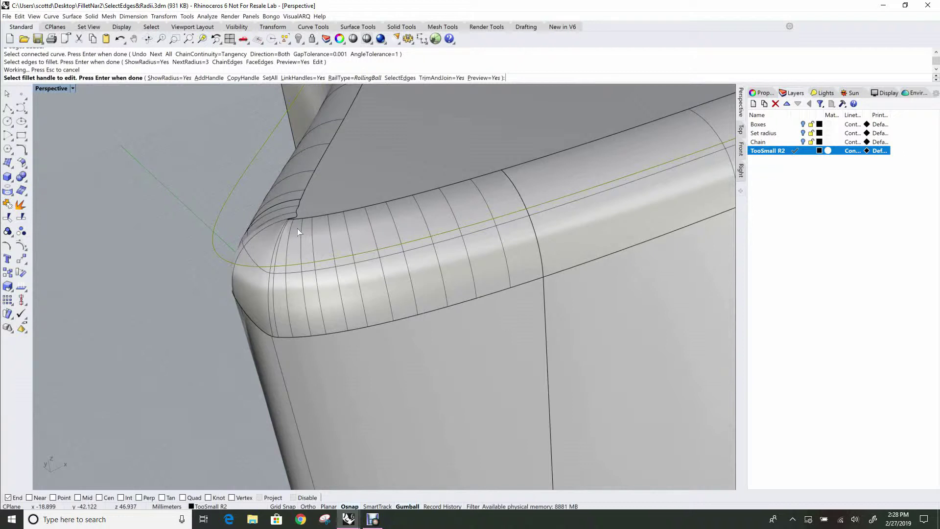
pyautogui.scroll(2, 298, 228)
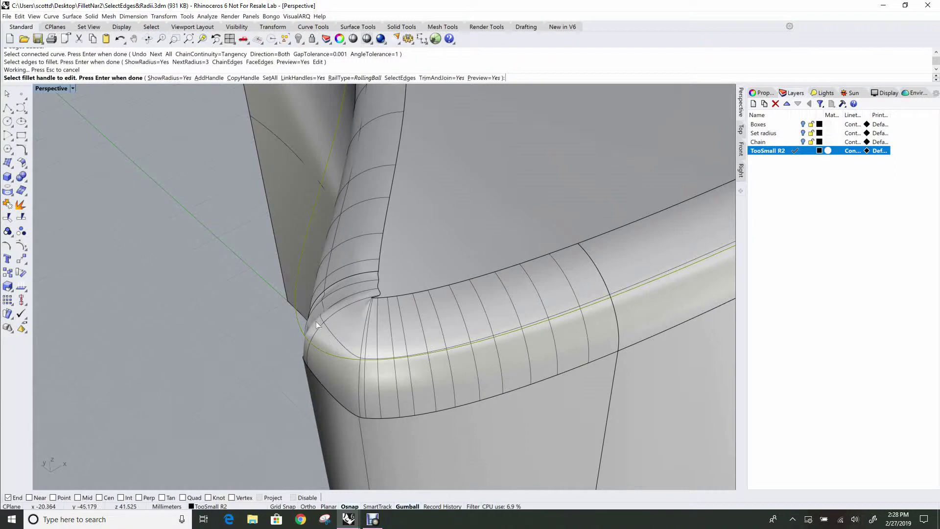
pyautogui.scroll(-3, 313, 316)
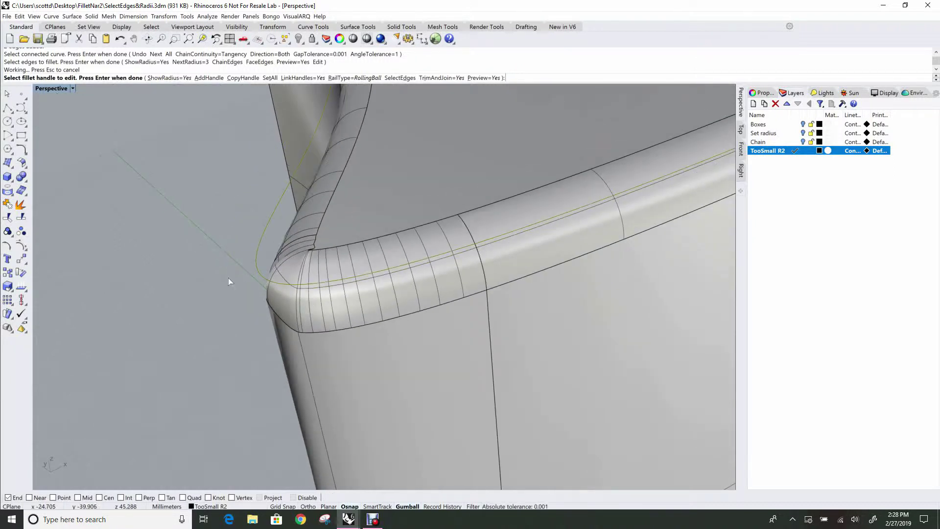
pyautogui.moveTo(229, 278); pyautogui.dragTo(234, 274, button='right')
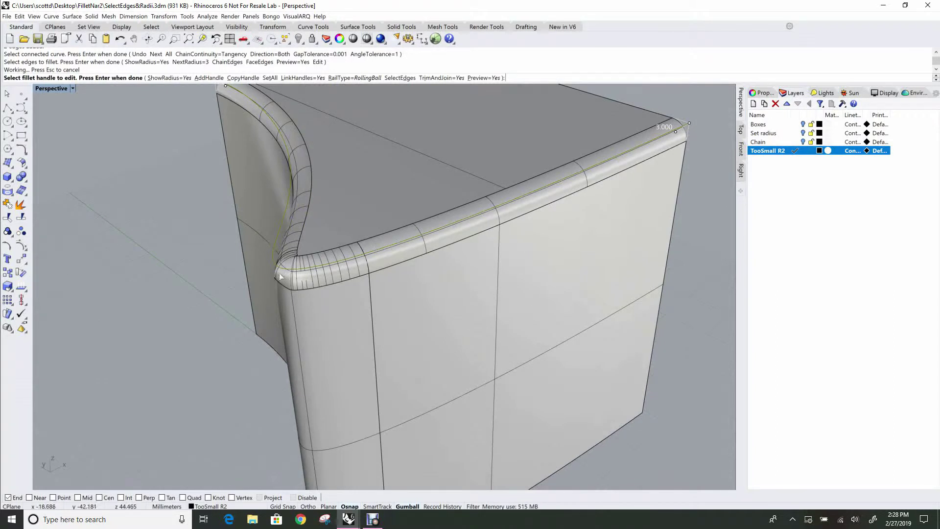
pyautogui.scroll(2, 281, 277)
pyautogui.scroll(2, 229, 302)
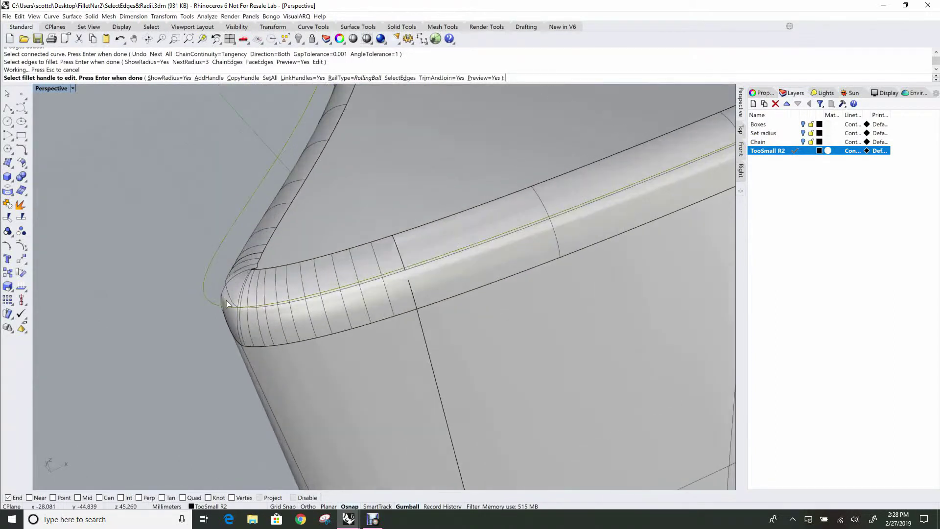
pyautogui.scroll(2, 227, 301)
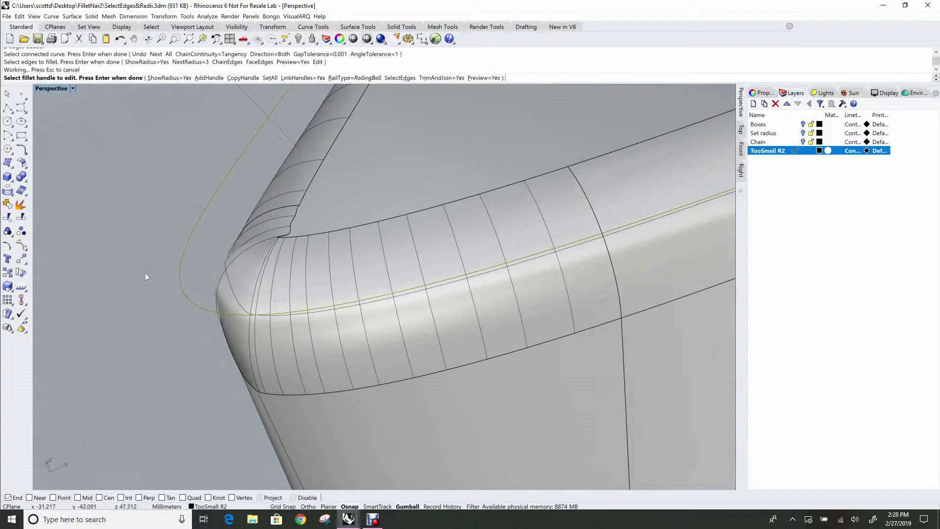
pyautogui.press('Return')
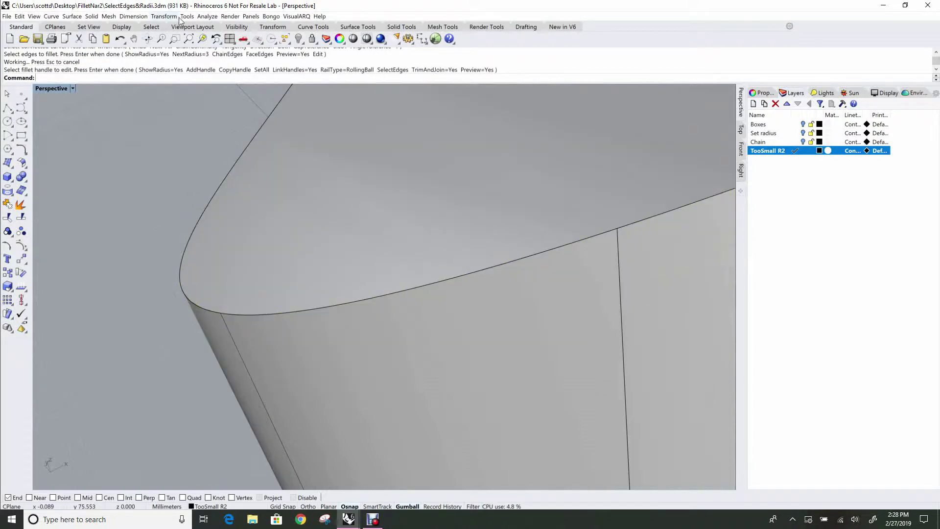
# Step: Measure the radius of the top edge at the tightest point of the front corner
pyautogui.click(207, 16)
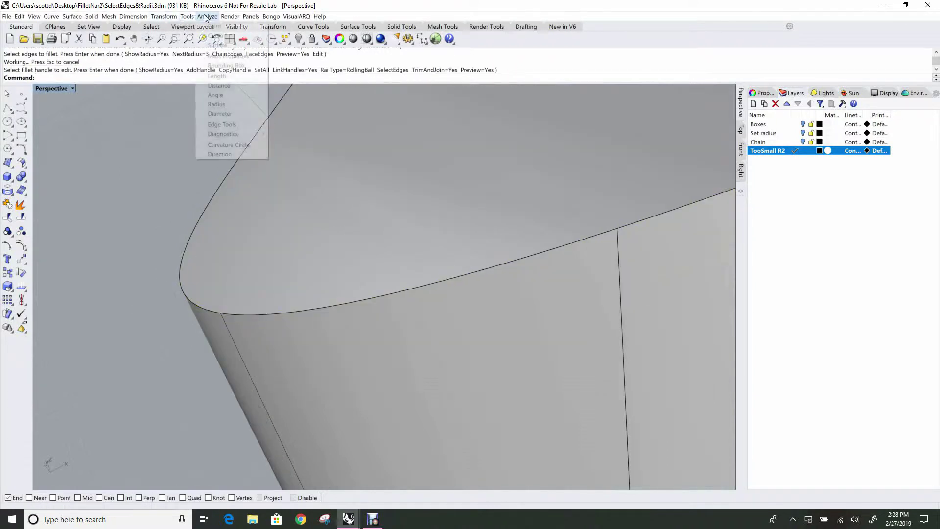
pyautogui.click(222, 105)
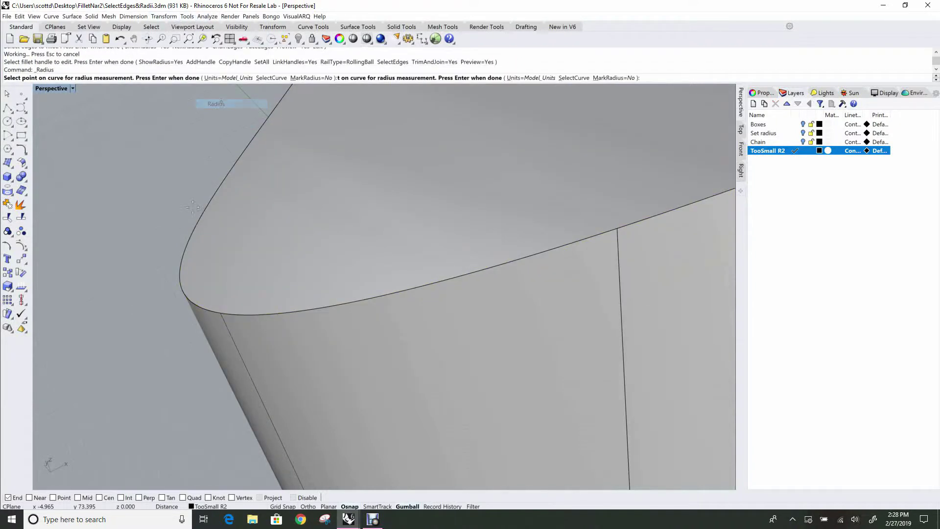
pyautogui.click(188, 297)
pyautogui.click(188, 297)
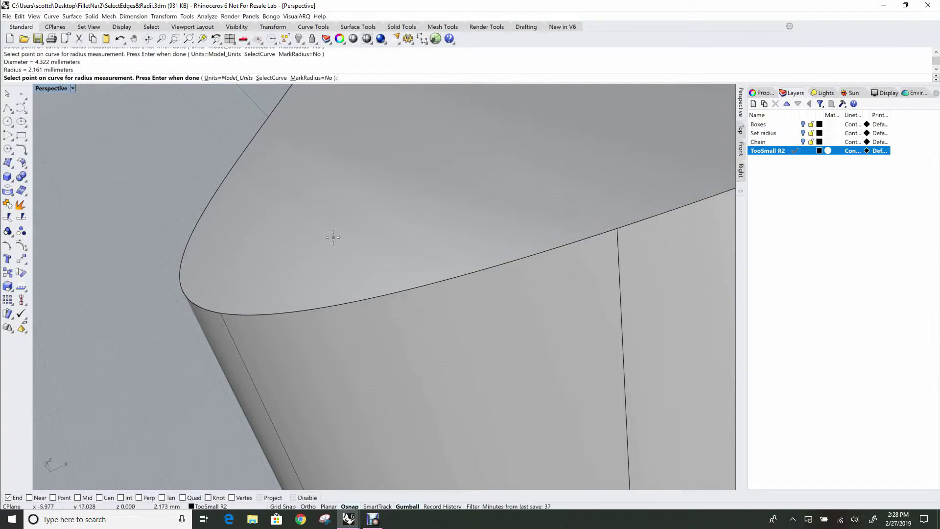
pyautogui.scroll(-4, 331, 240)
pyautogui.moveTo(330, 244); pyautogui.dragTo(309, 300, button='right')
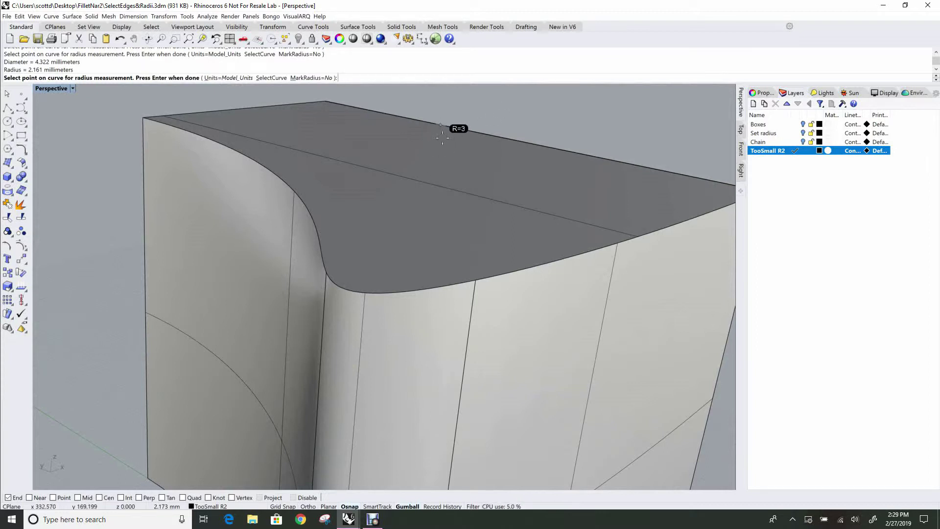
pyautogui.moveTo(426, 212); pyautogui.dragTo(370, 222, button='right')
pyautogui.press('Return')
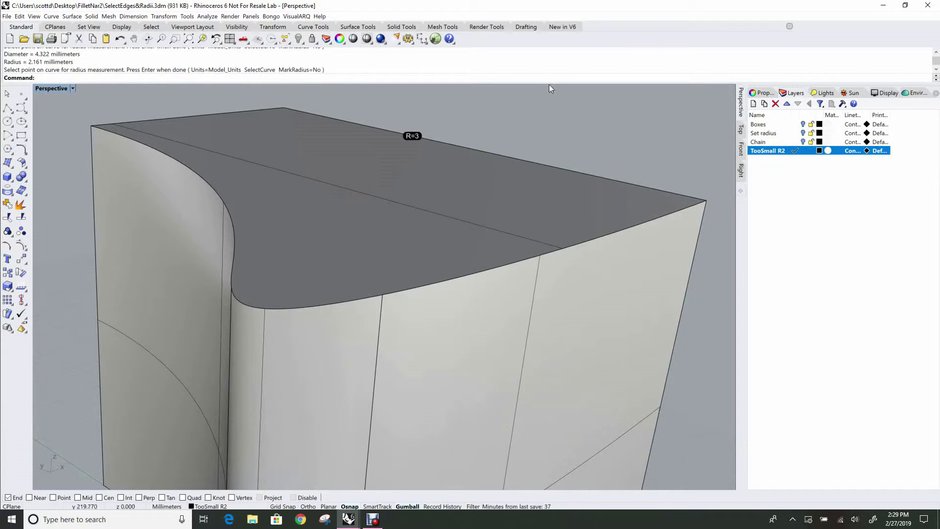
# Step: Preview the edge fillet again with radius 3 on the chained curved top edges
pyautogui.rightClick(531, 68)
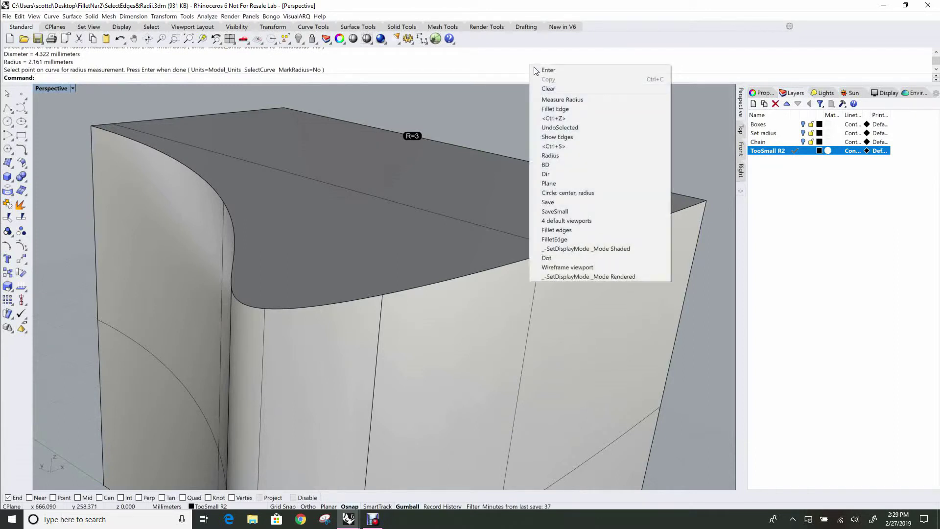
pyautogui.click(556, 109)
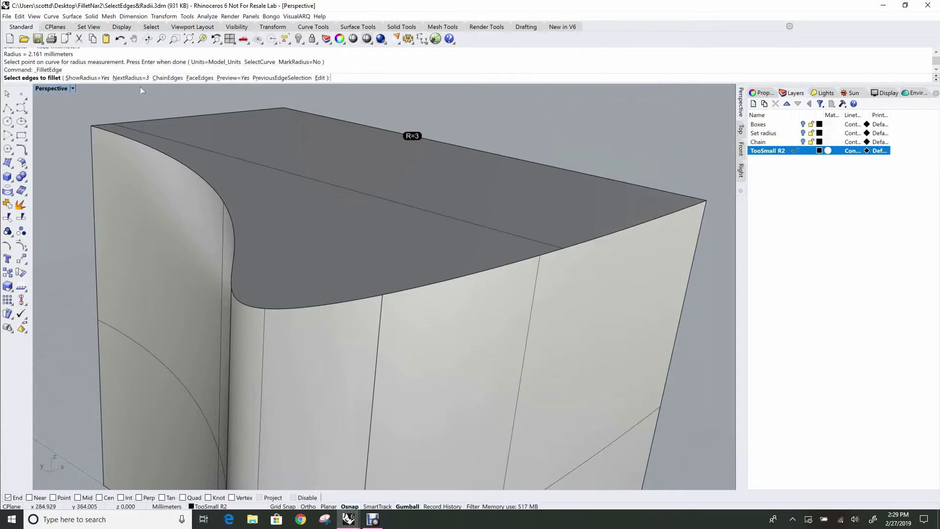
pyautogui.click(168, 78)
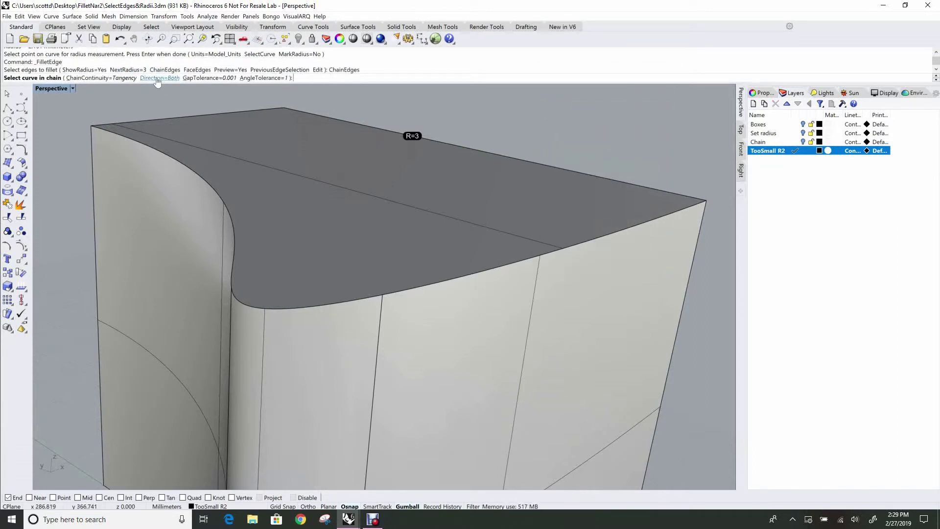
pyautogui.click(661, 219)
pyautogui.press('Return')
pyautogui.press('Return')
pyautogui.moveTo(306, 373); pyautogui.dragTo(292, 358, button='right')
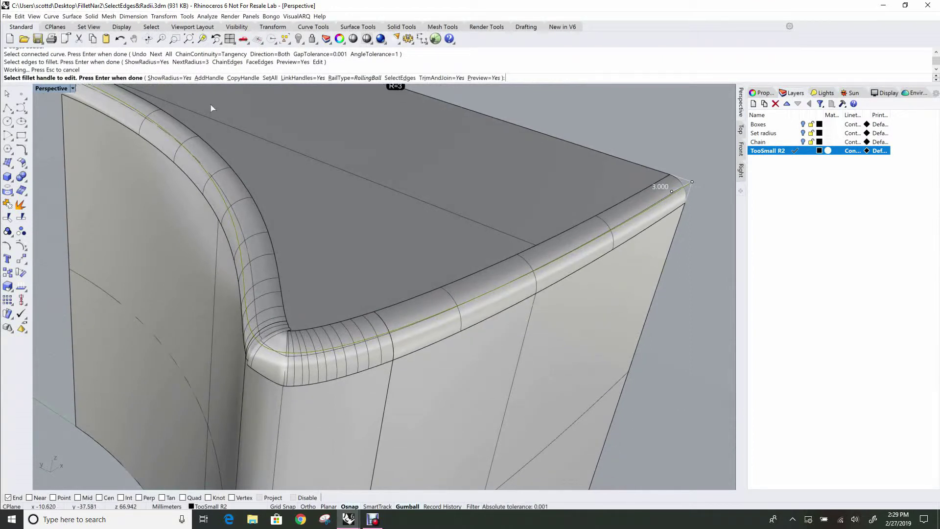
# Step: Add a fillet handle with radius 2 at the tight front corner of the filleted edge chain
pyautogui.click(209, 78)
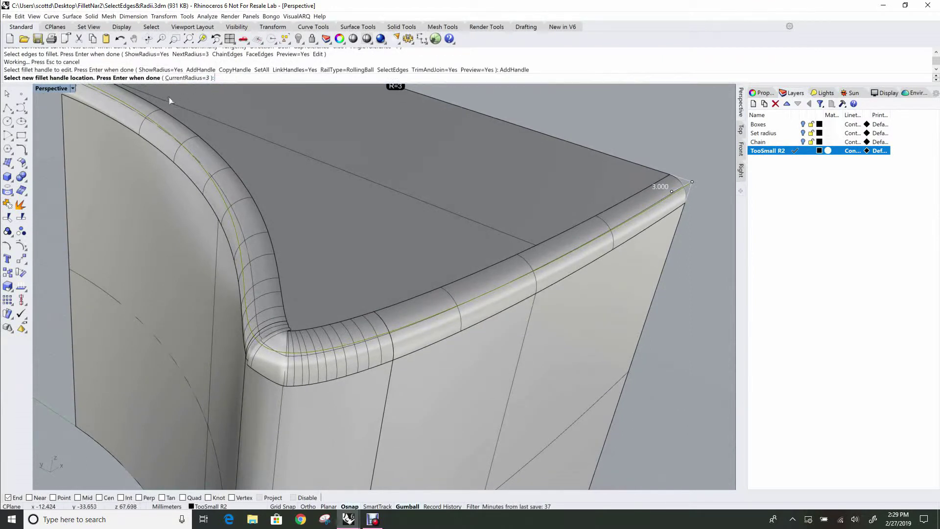
pyautogui.click(186, 80)
pyautogui.write('2')
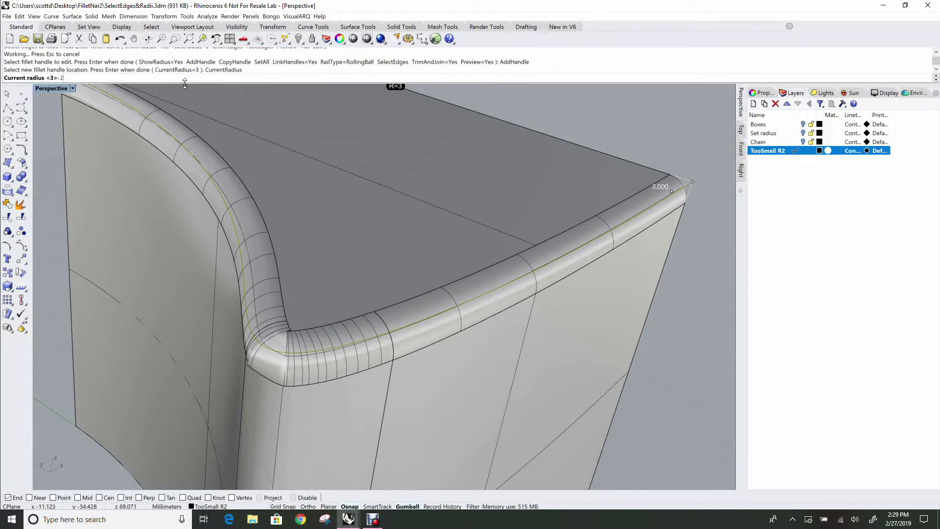
pyautogui.press('Return')
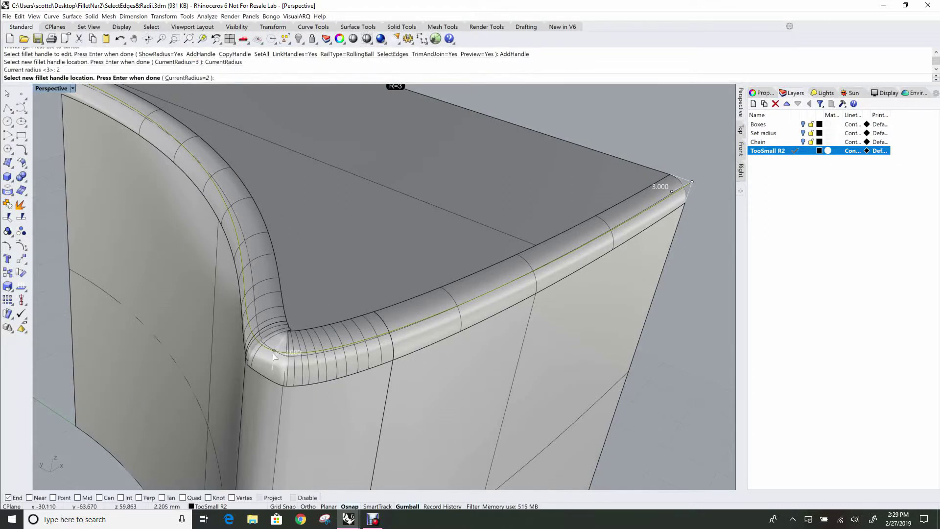
pyautogui.scroll(4, 273, 356)
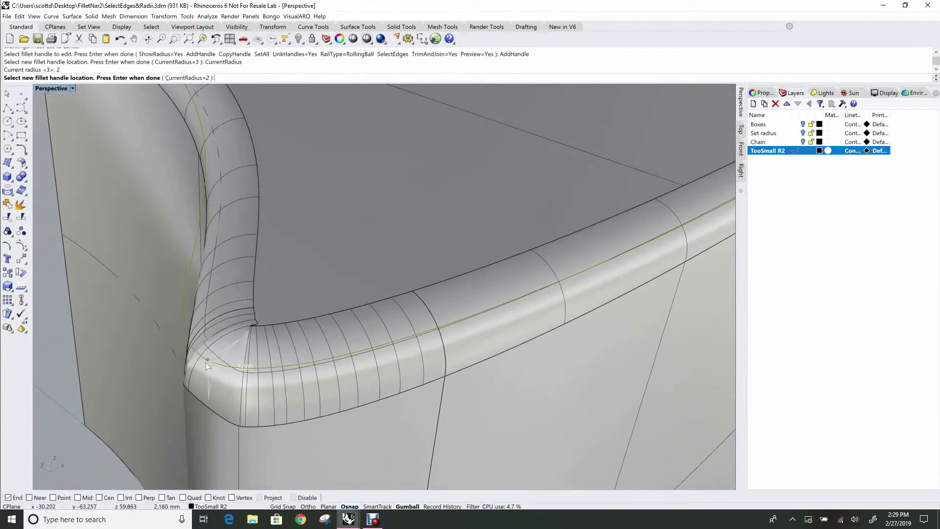
pyautogui.click(208, 361)
pyautogui.press('Return')
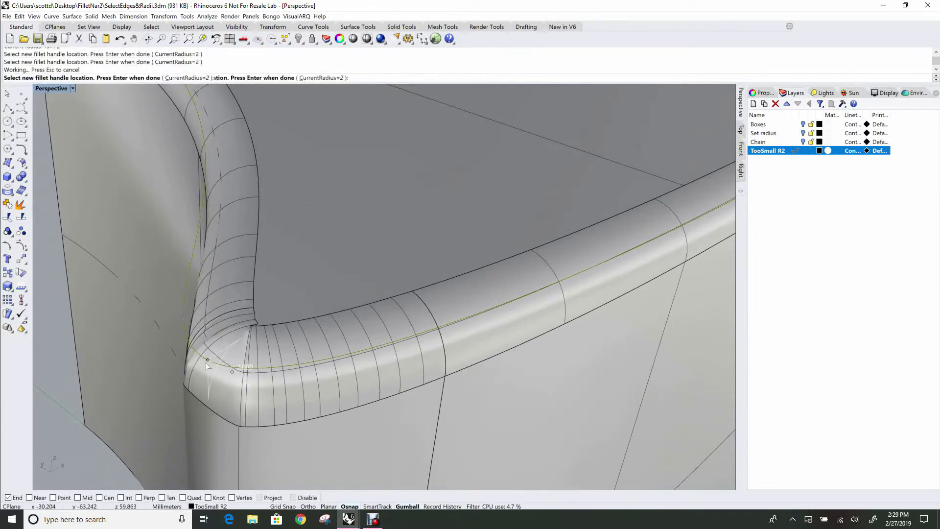
# Step: Reduce the radius of the corner fillet handle to about 1.845, keeping the handles linked
pyautogui.moveTo(207, 365); pyautogui.dragTo(266, 302, button='right')
pyautogui.scroll(-2, 266, 303)
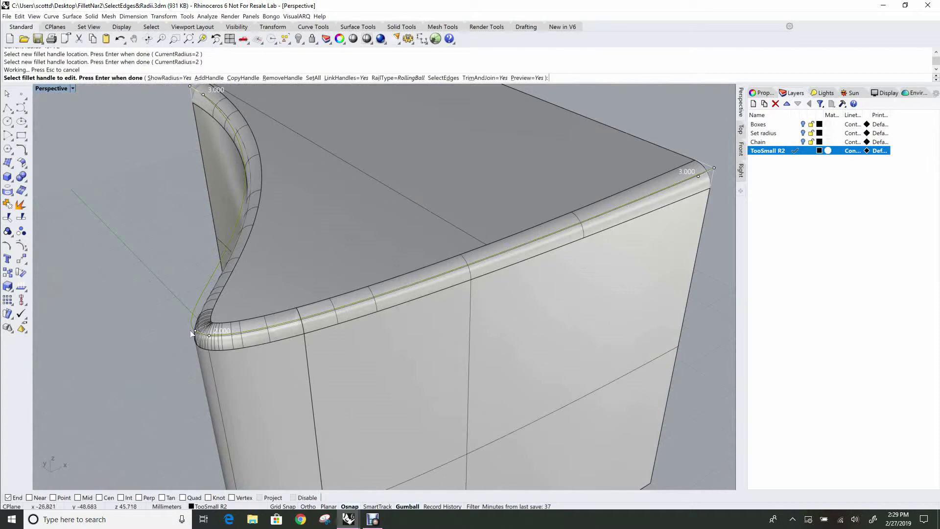
pyautogui.scroll(2, 196, 333)
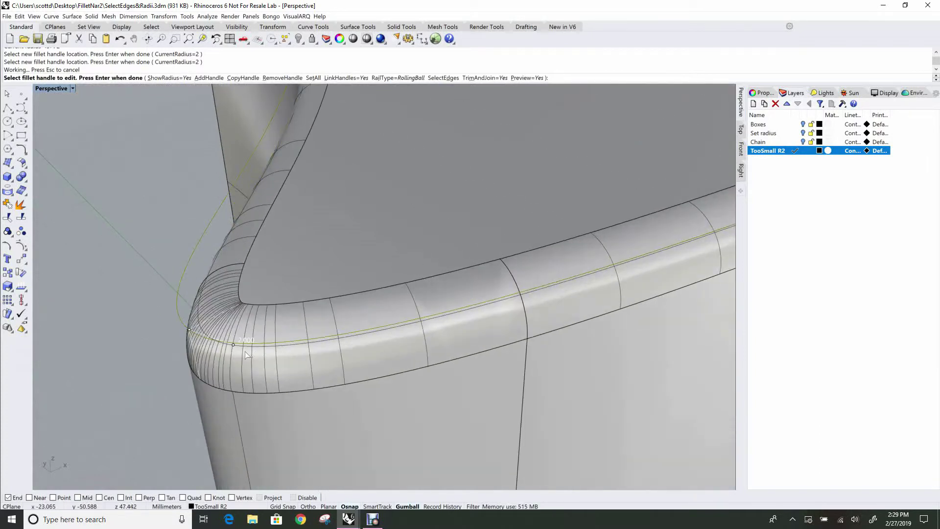
pyautogui.scroll(3, 244, 351)
pyautogui.click(198, 324)
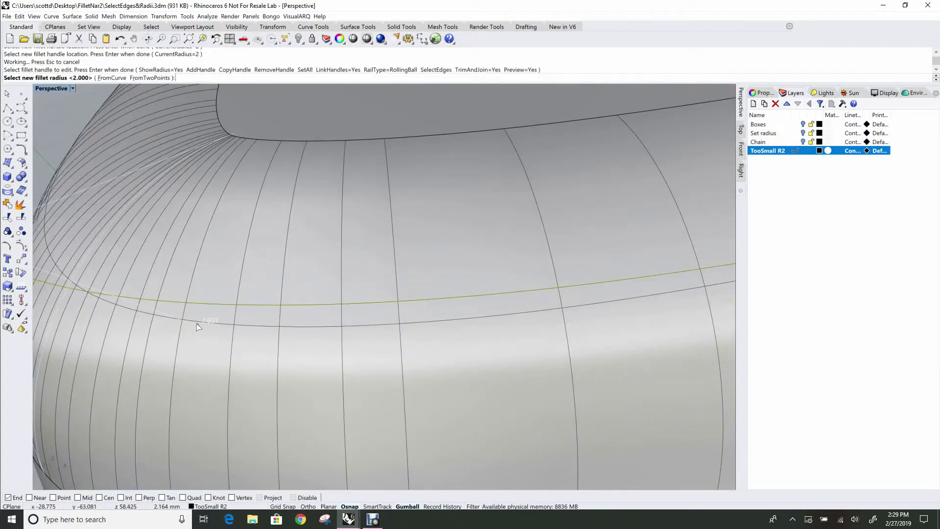
pyautogui.click(181, 318)
pyautogui.scroll(-3, 218, 338)
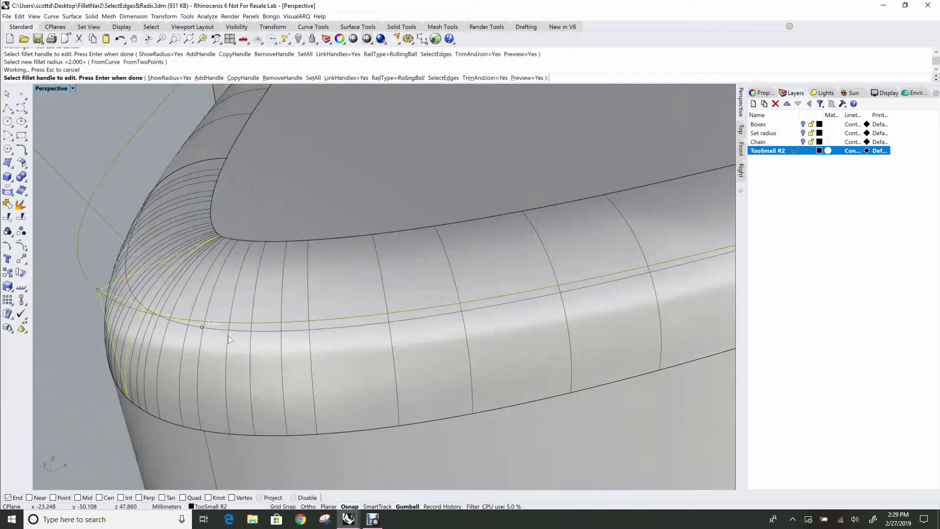
pyautogui.moveTo(218, 338); pyautogui.dragTo(263, 334, button='right')
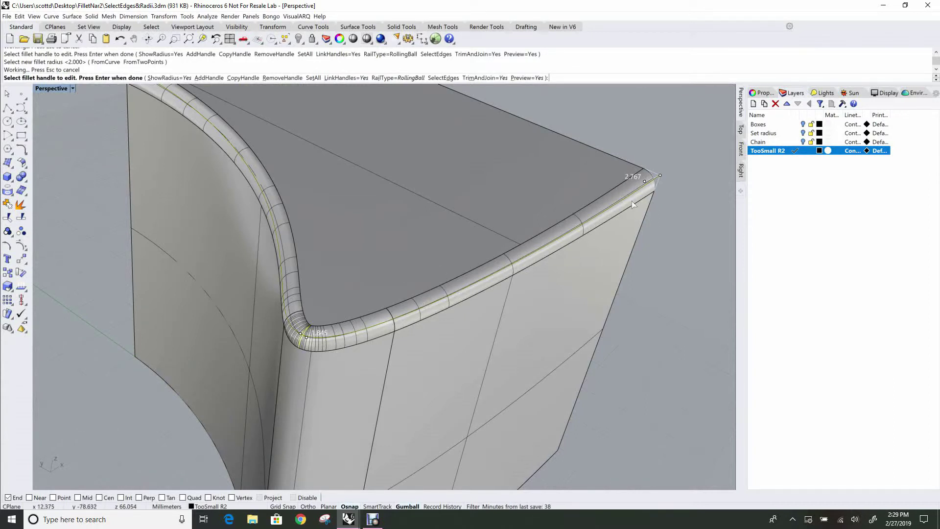
# Step: Unlink the fillet handles and set the handles at both ends of the edge chain to radius 3
pyautogui.moveTo(305, 376); pyautogui.dragTo(244, 250, button='right')
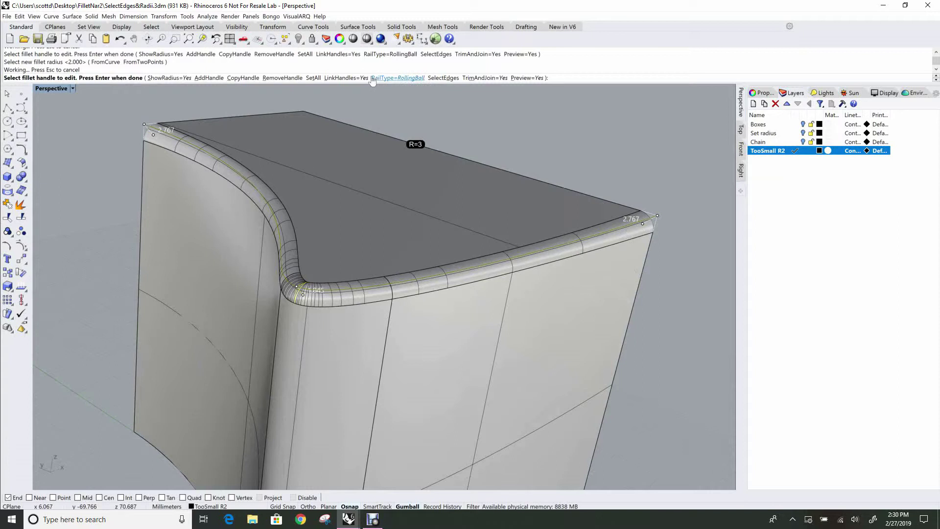
pyautogui.click(338, 78)
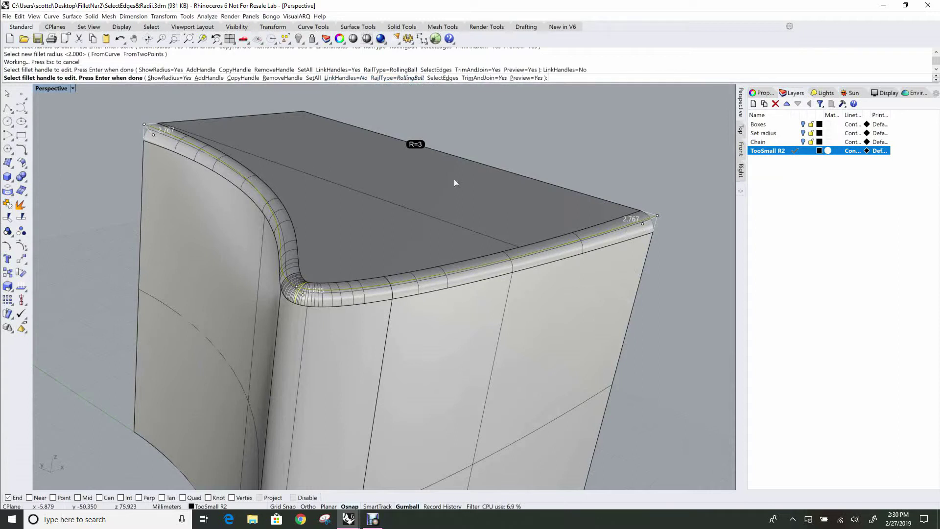
pyautogui.click(643, 224)
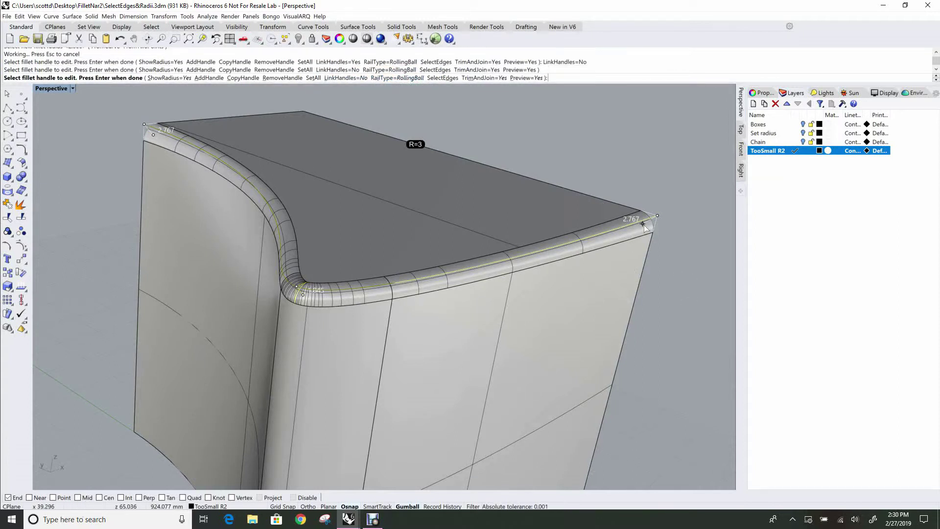
pyautogui.write('3')
pyautogui.press('Return')
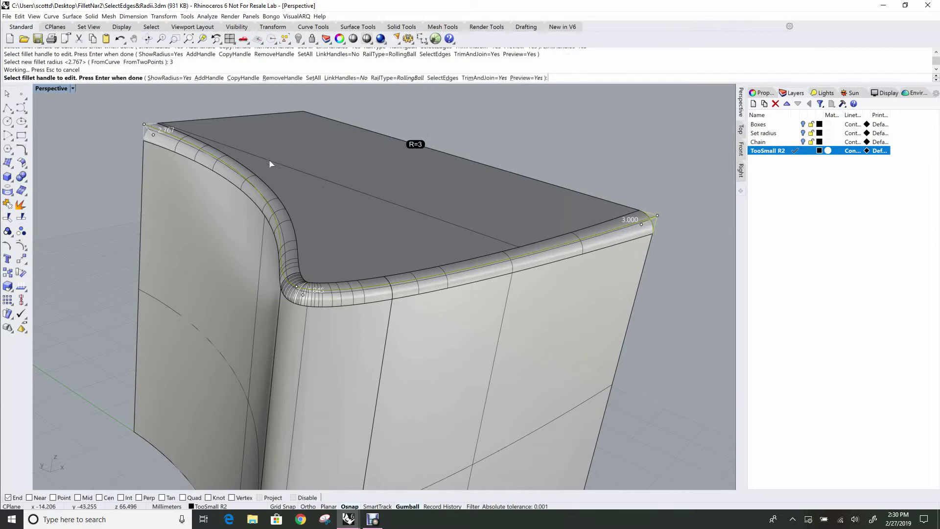
pyautogui.click(156, 135)
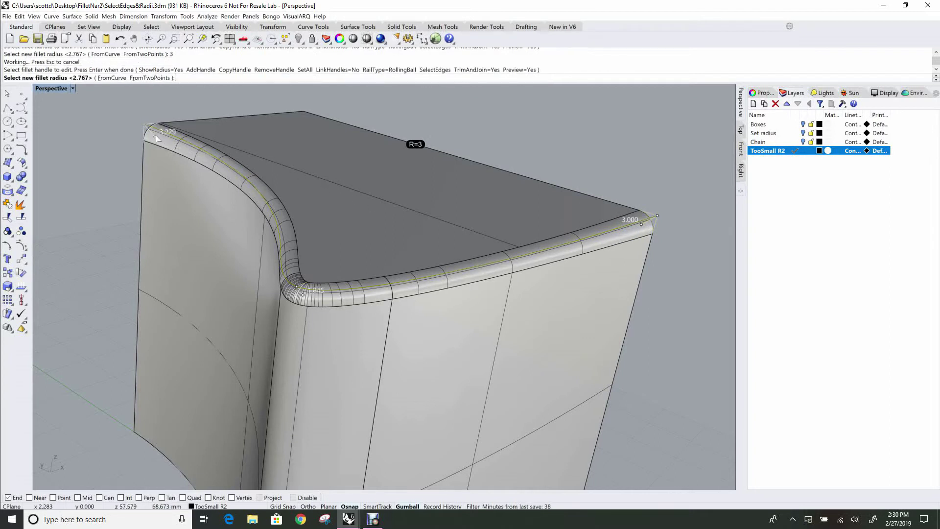
pyautogui.write('3')
pyautogui.press('Return')
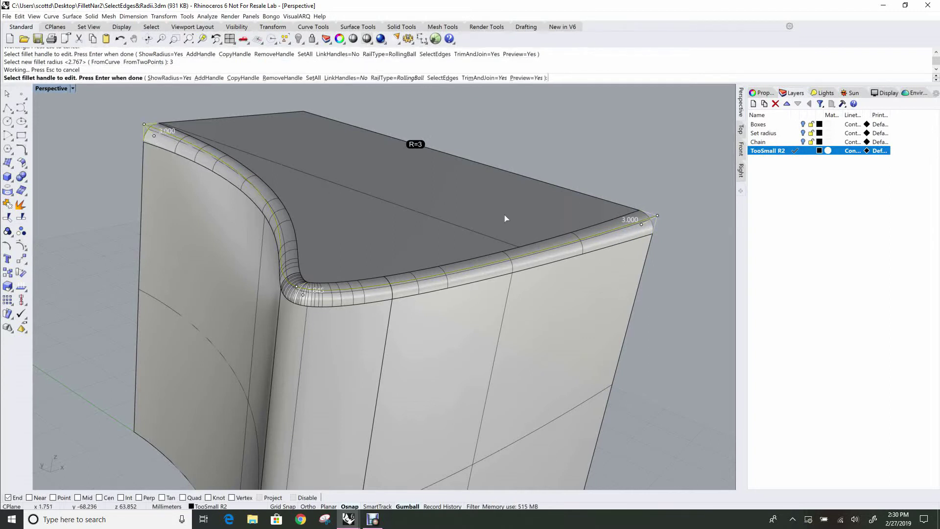
# Step: Copy the radius 3 end handle to an intermediate point on each of the two curved edges flanking the tight corner
pyautogui.click(242, 78)
pyautogui.click(642, 224)
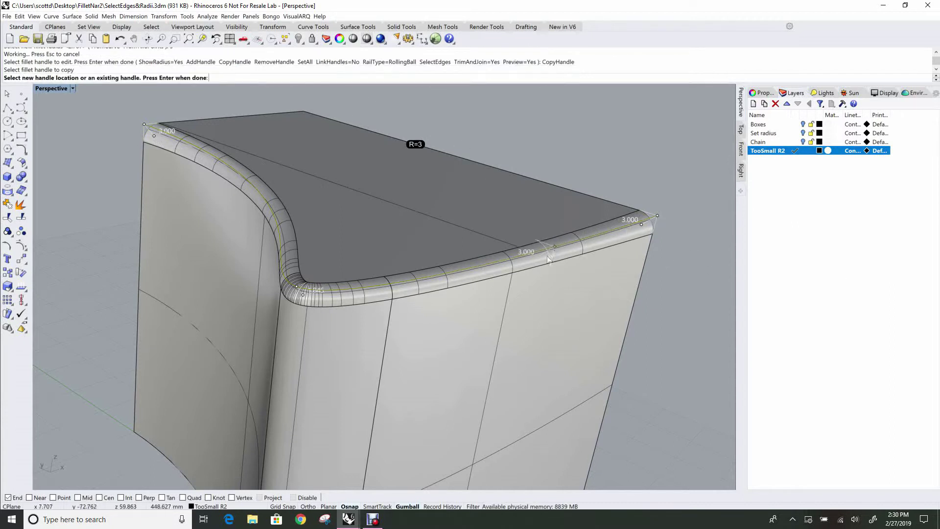
pyautogui.click(523, 265)
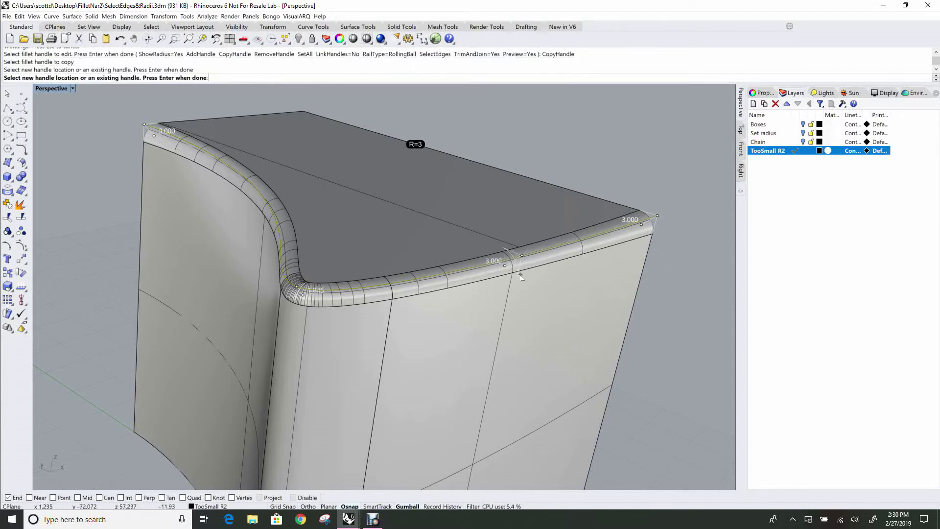
pyautogui.click(245, 174)
pyautogui.press('Return')
# Step: Move the two intermediate radius 3 handles along their edges closer to the tight front corner
pyautogui.moveTo(403, 206)
pyautogui.mouseDown(button='right')
pyautogui.moveTo(412, 210)
pyautogui.moveTo(392, 219)
pyautogui.mouseUp(button='right')
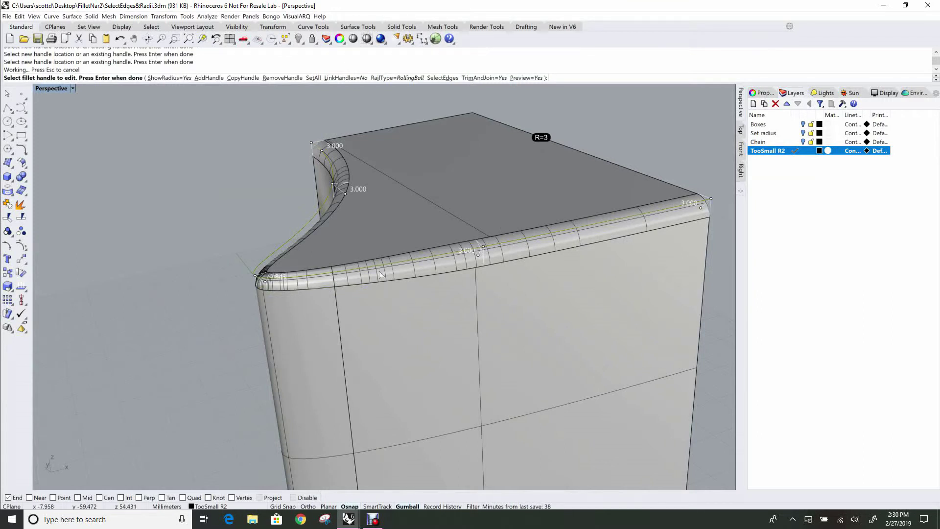
pyautogui.scroll(3, 289, 286)
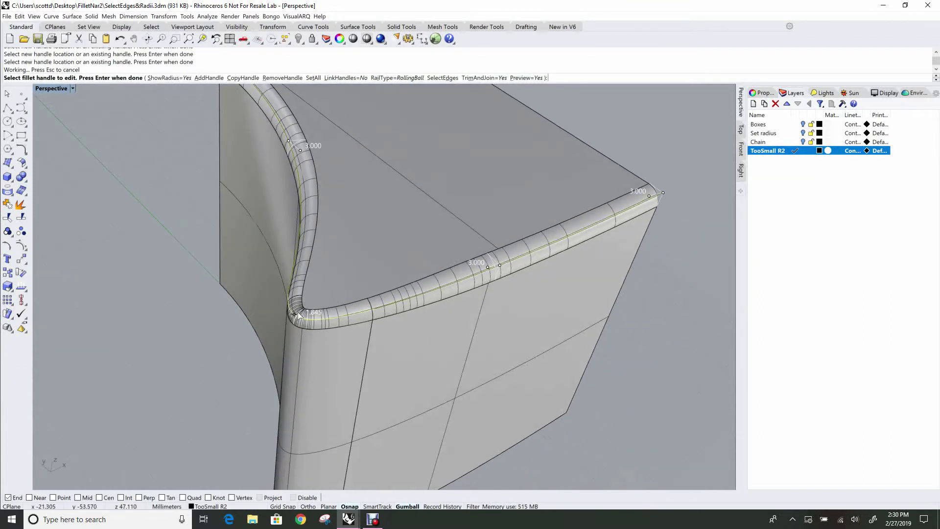
pyautogui.scroll(1, 311, 328)
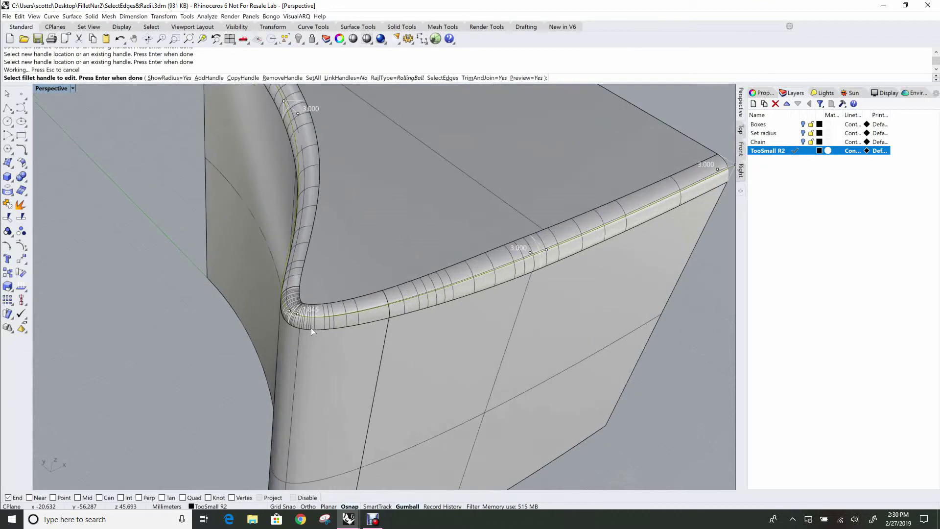
pyautogui.scroll(-1, 334, 334)
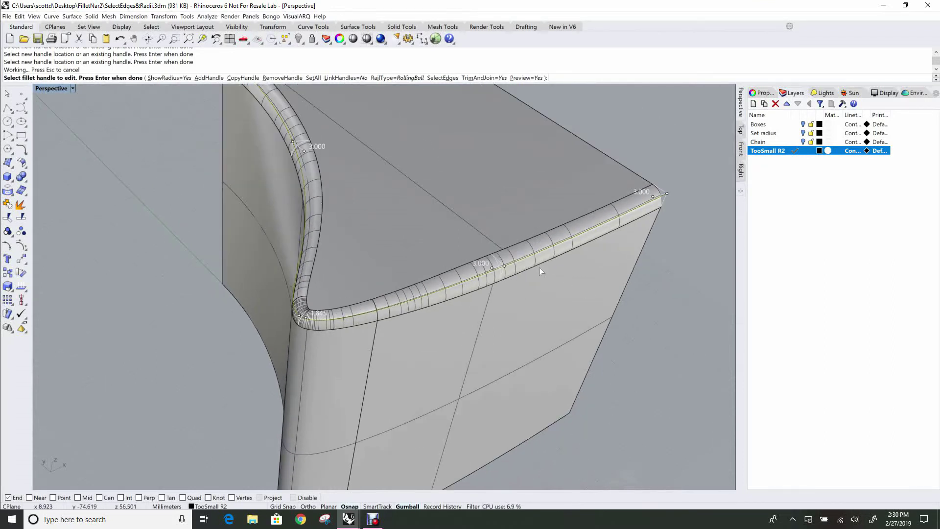
pyautogui.click(504, 266)
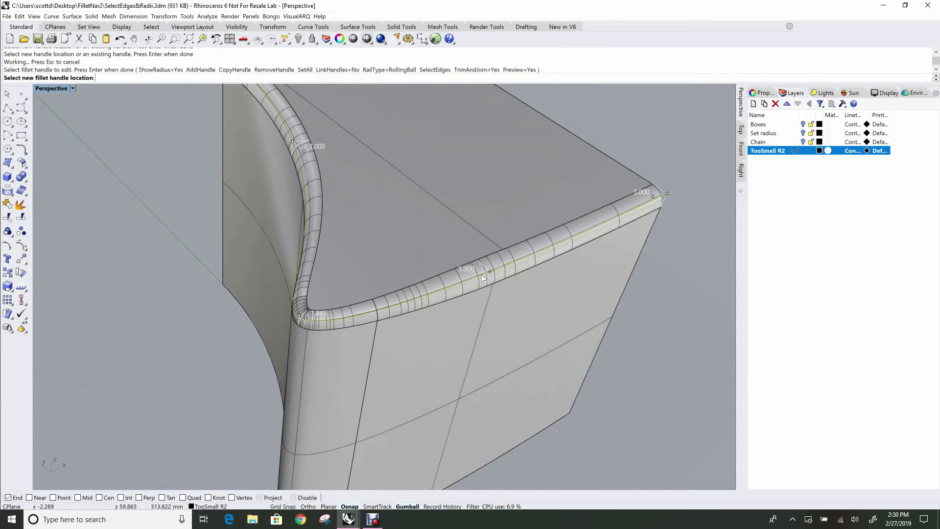
pyautogui.click(459, 284)
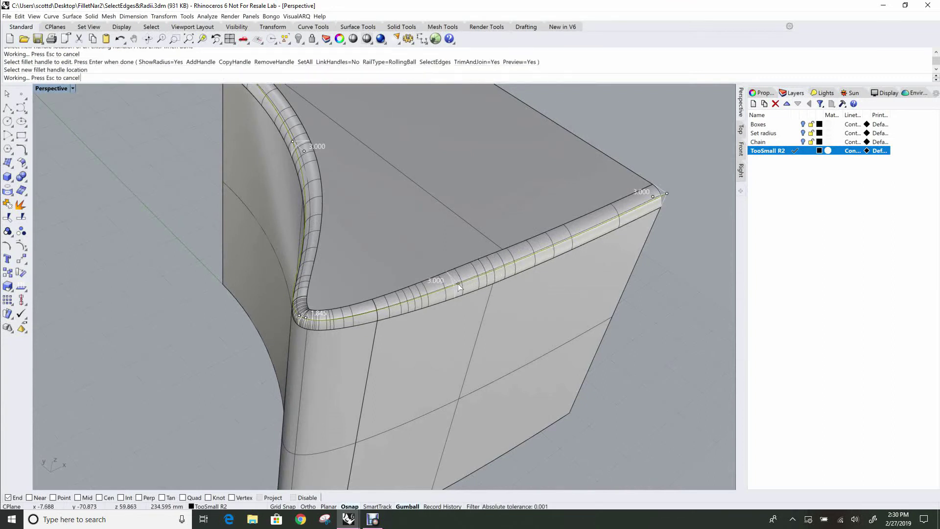
pyautogui.click(304, 150)
pyautogui.click(297, 217)
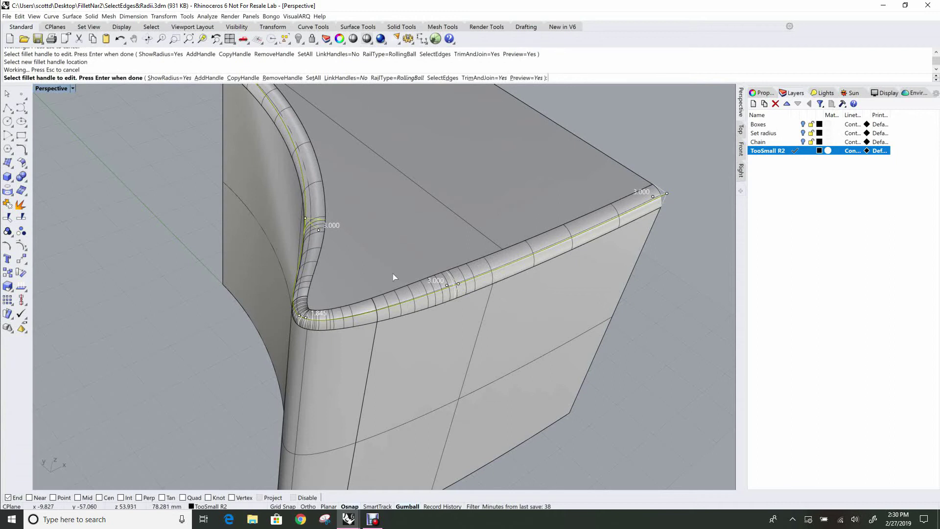
pyautogui.click(459, 284)
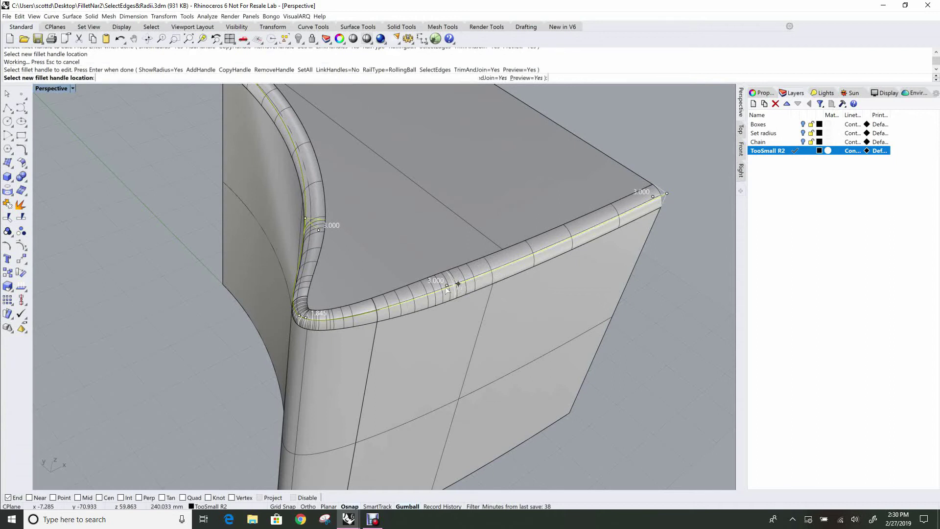
pyautogui.click(419, 297)
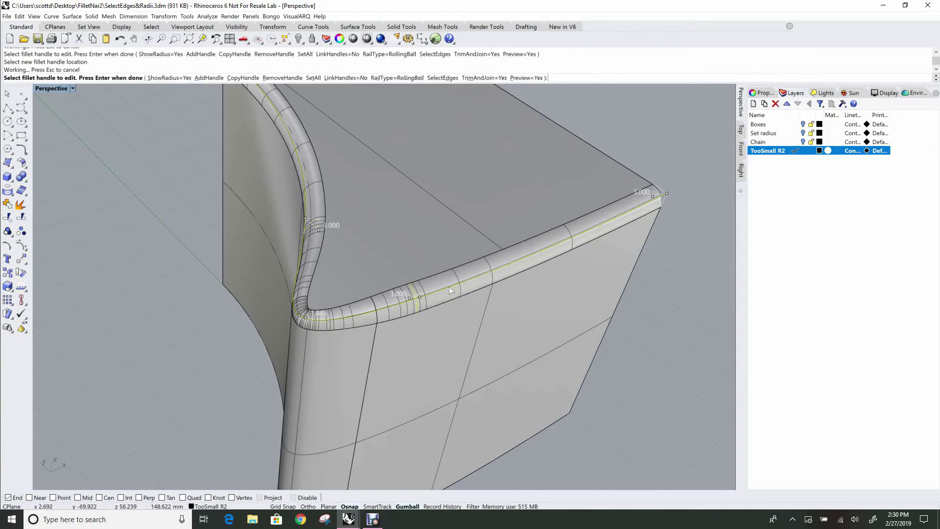